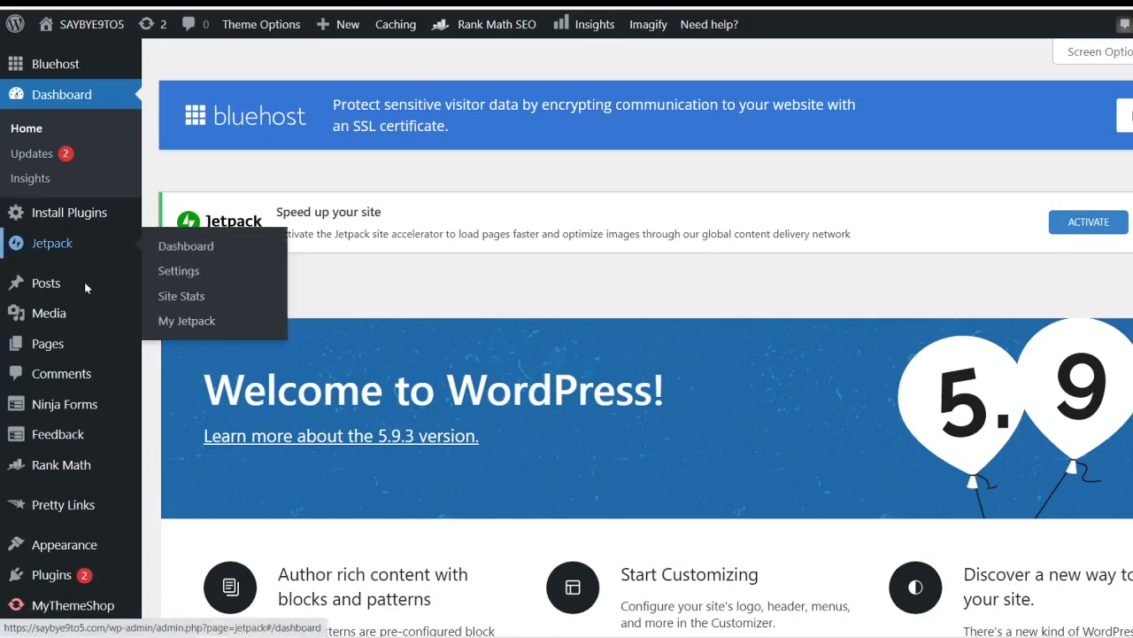
# Start a new blog post from the WordPress dashboard
pyautogui.moveTo(55, 477)
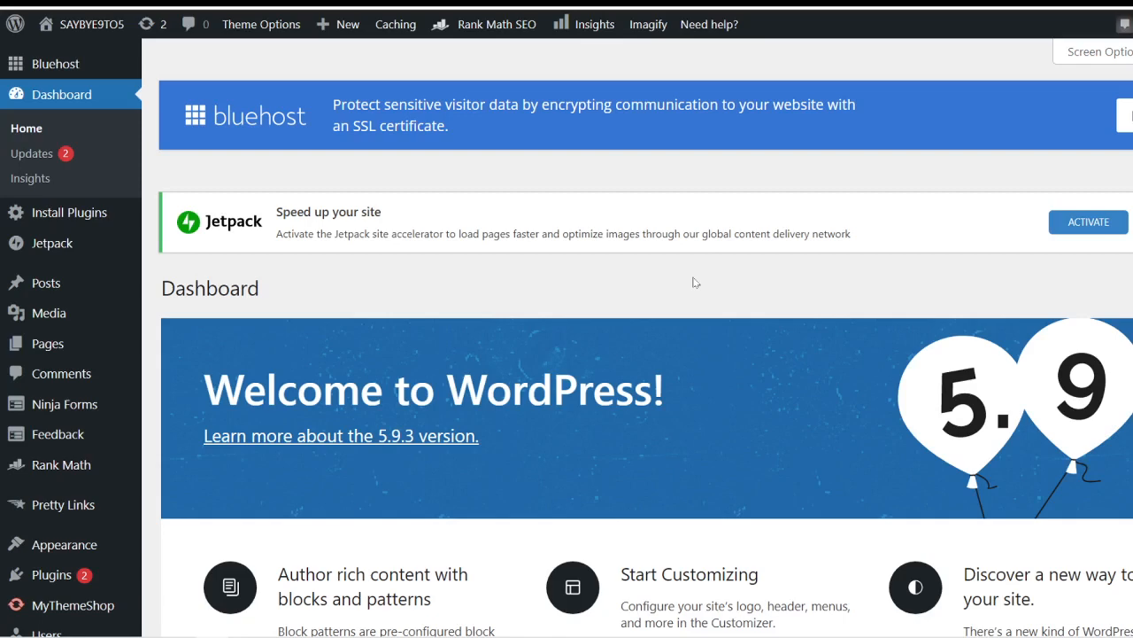
pyautogui.moveTo(47, 289)
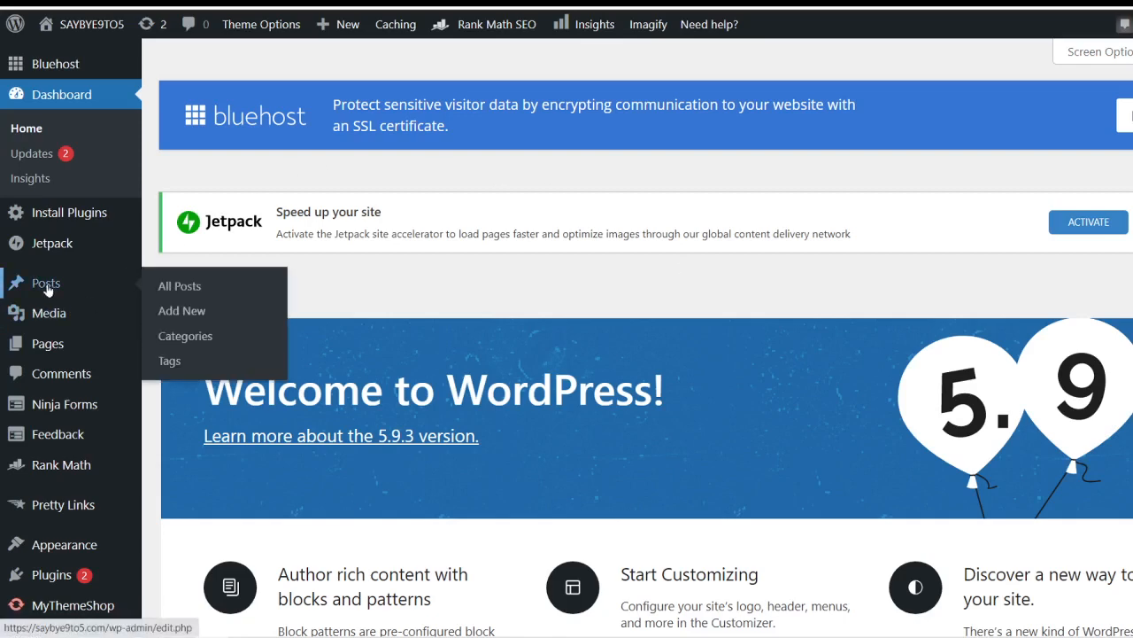
pyautogui.click(186, 312)
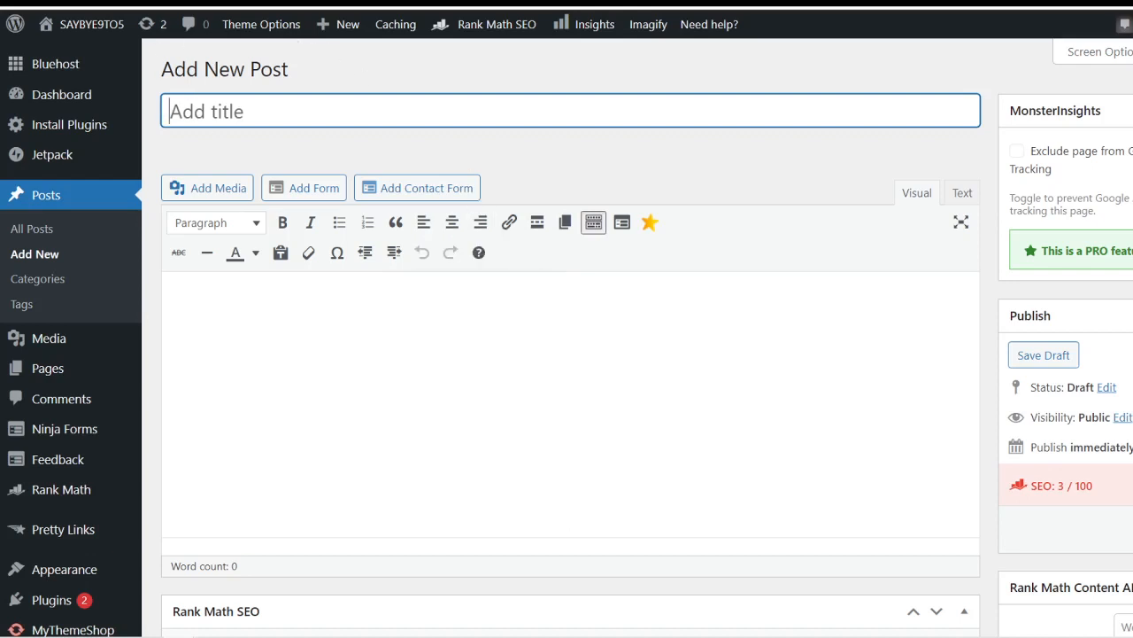
# Enter "Differences Between GetResponse and Aweber" as the post title
pyautogui.write('d')
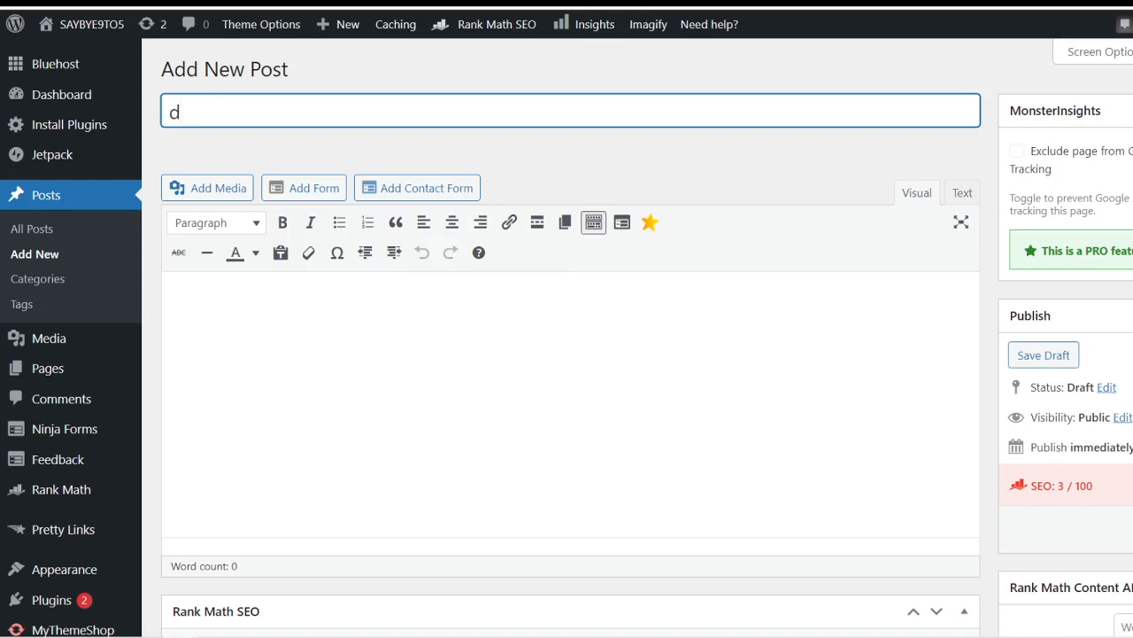
pyautogui.press('BackSpace')
pyautogui.write('Differences Btew')
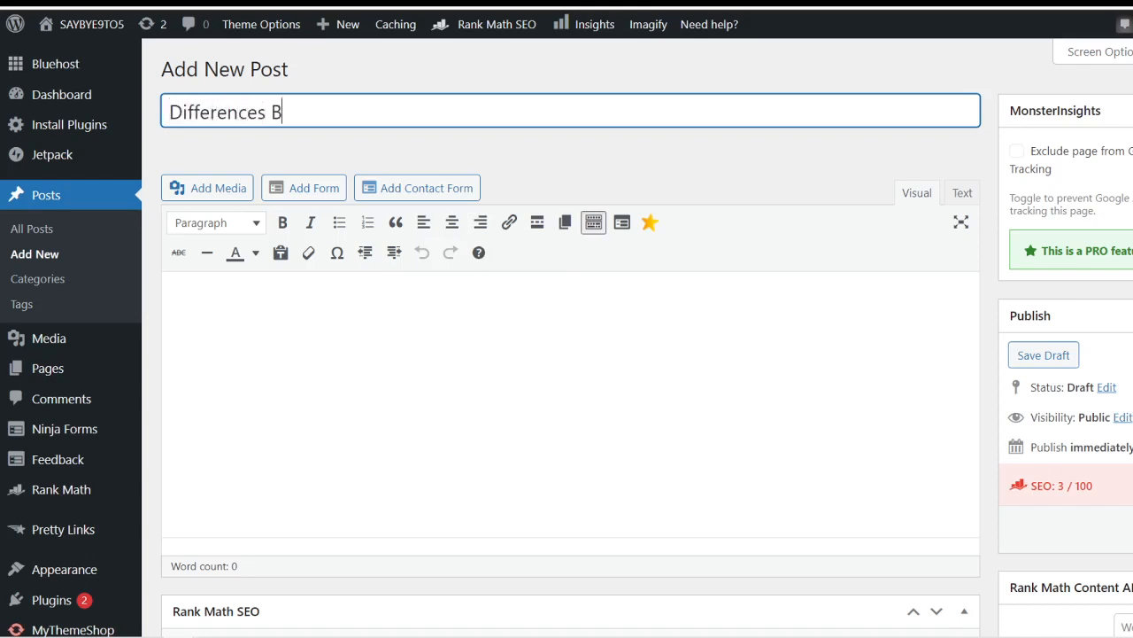
pyautogui.press('BackSpace')
pyautogui.press('BackSpace')
pyautogui.press('BackSpace')
pyautogui.write('etween GetResponse and ')
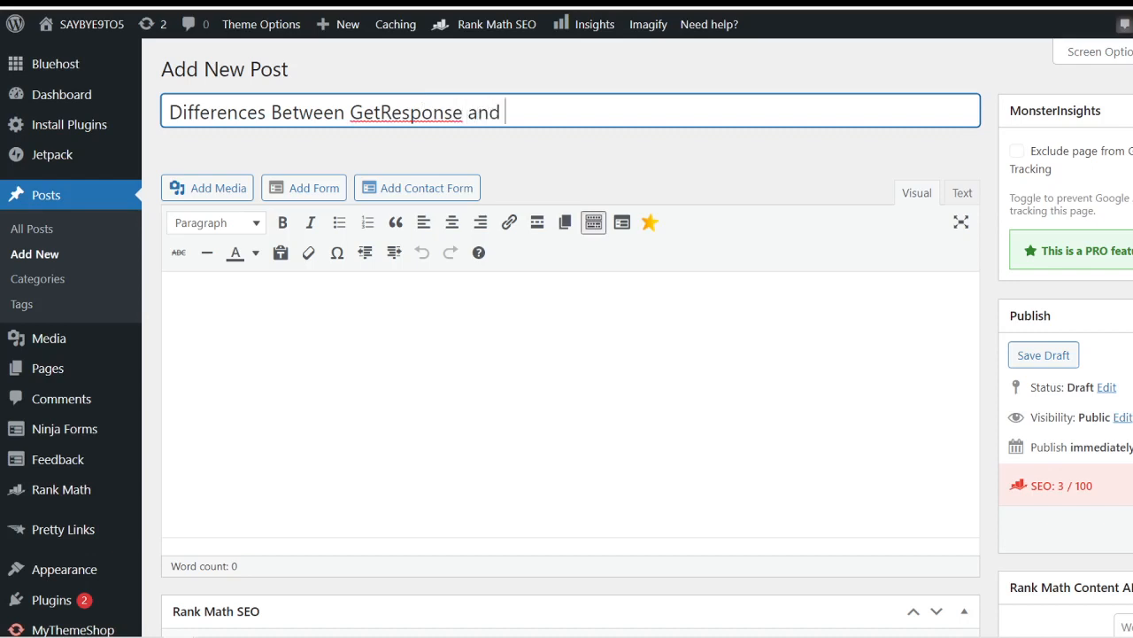
pyautogui.write('Awber')
pyautogui.click(532, 112)
pyautogui.write('e')
pyautogui.click(562, 153)
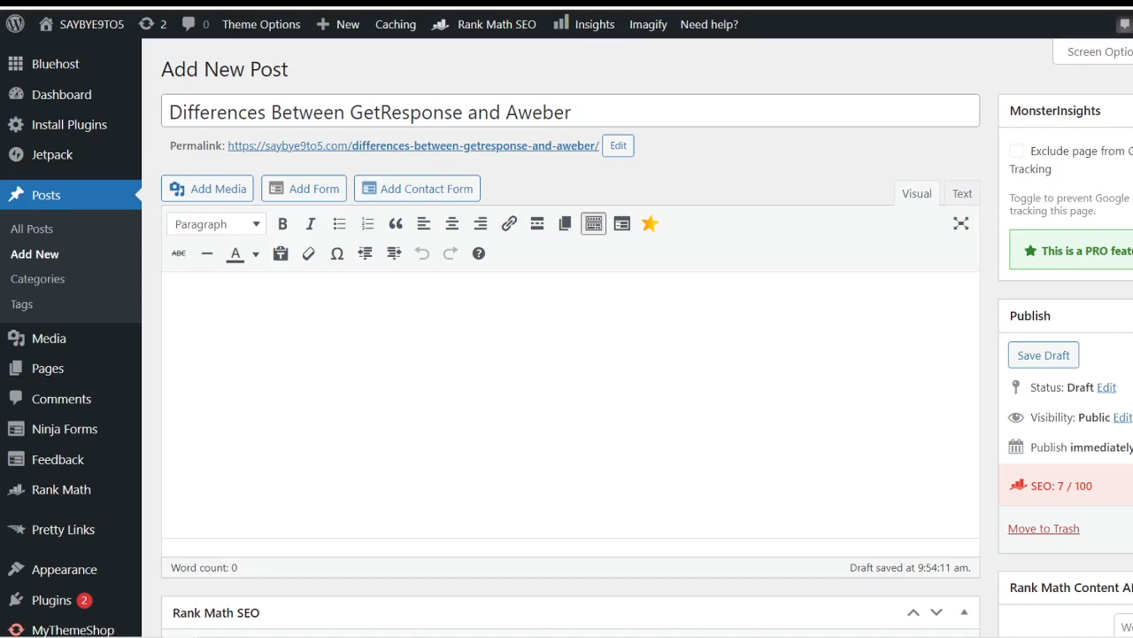
# Change the post's permalink slug to "getresponse vs aweber" and save it
pyautogui.click(620, 147)
pyautogui.hotkey('ctrl', 'a')
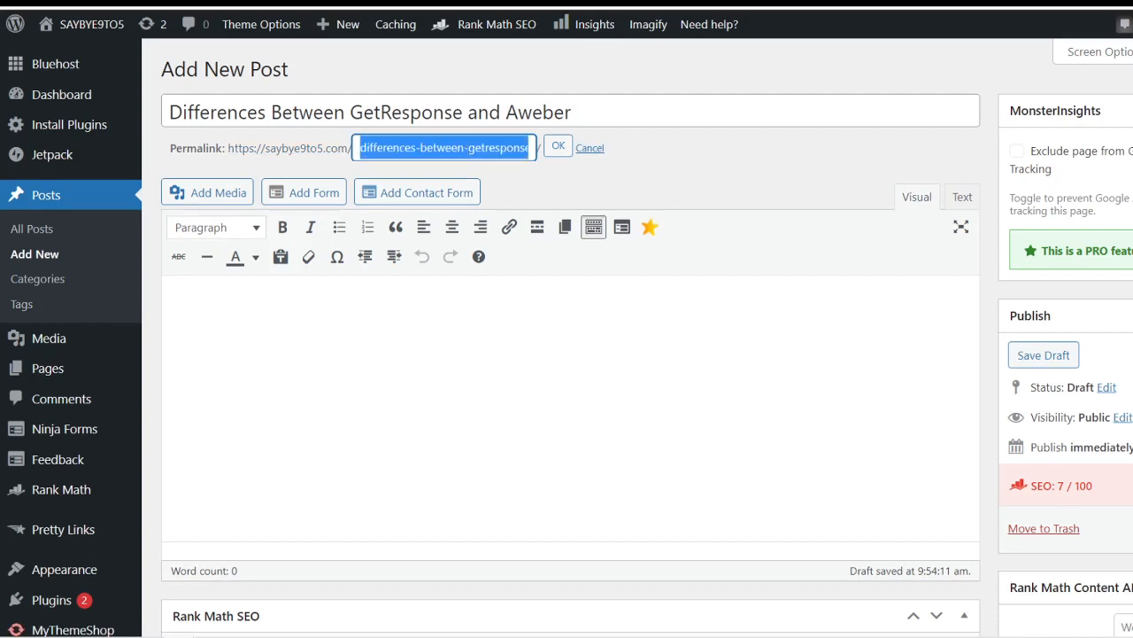
pyautogui.write('getres')
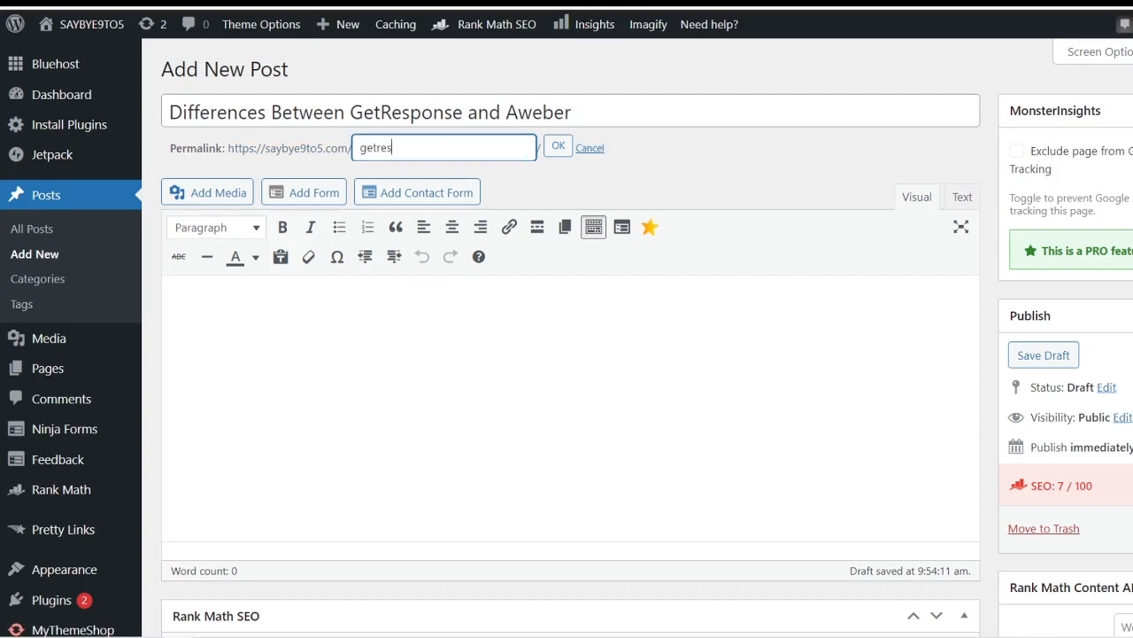
pyautogui.write('ponse vs aweber')
pyautogui.click(557, 147)
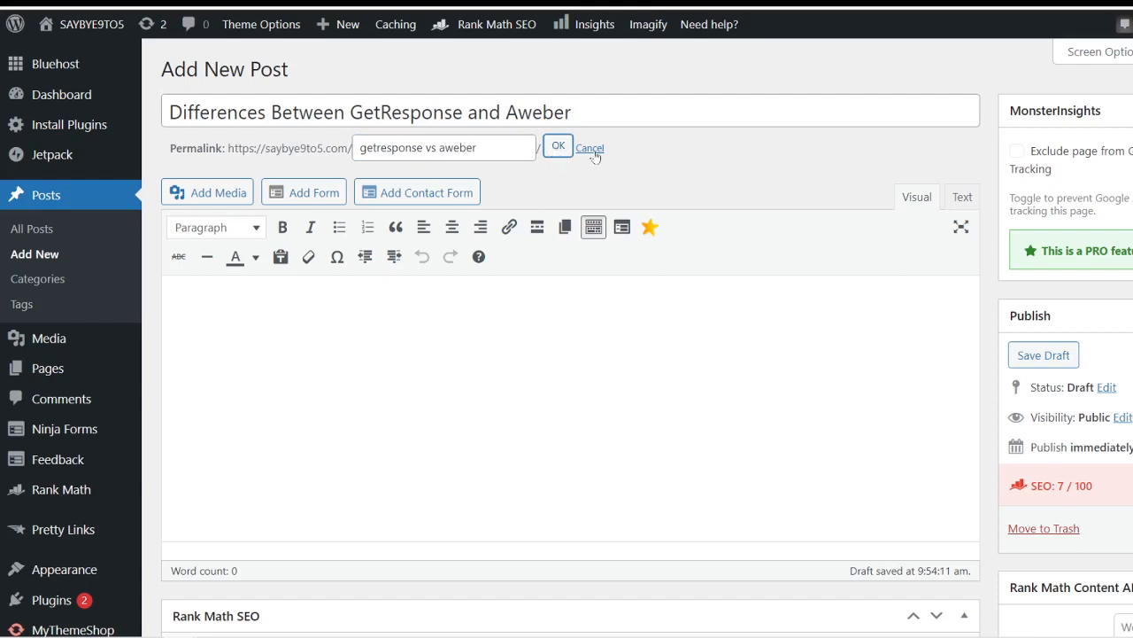
pyautogui.click(558, 147)
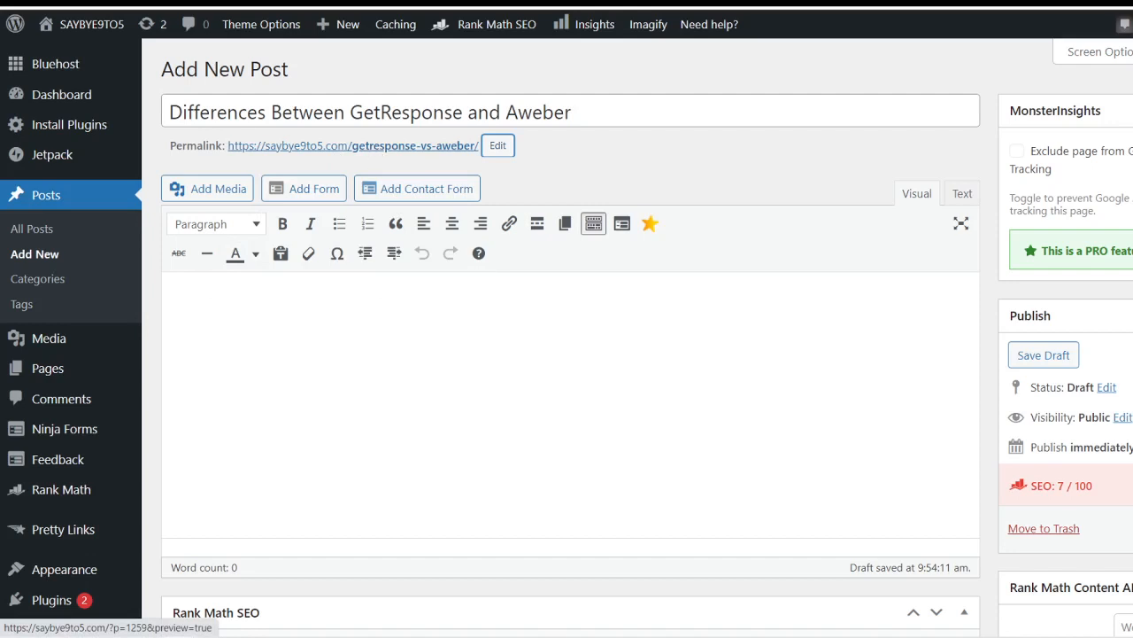
# Write the opening paragraph: "If you are currently a online marketer, you will definitely see the need to have an email autoresponder to conduct email marketing campaigns."
pyautogui.click(354, 314)
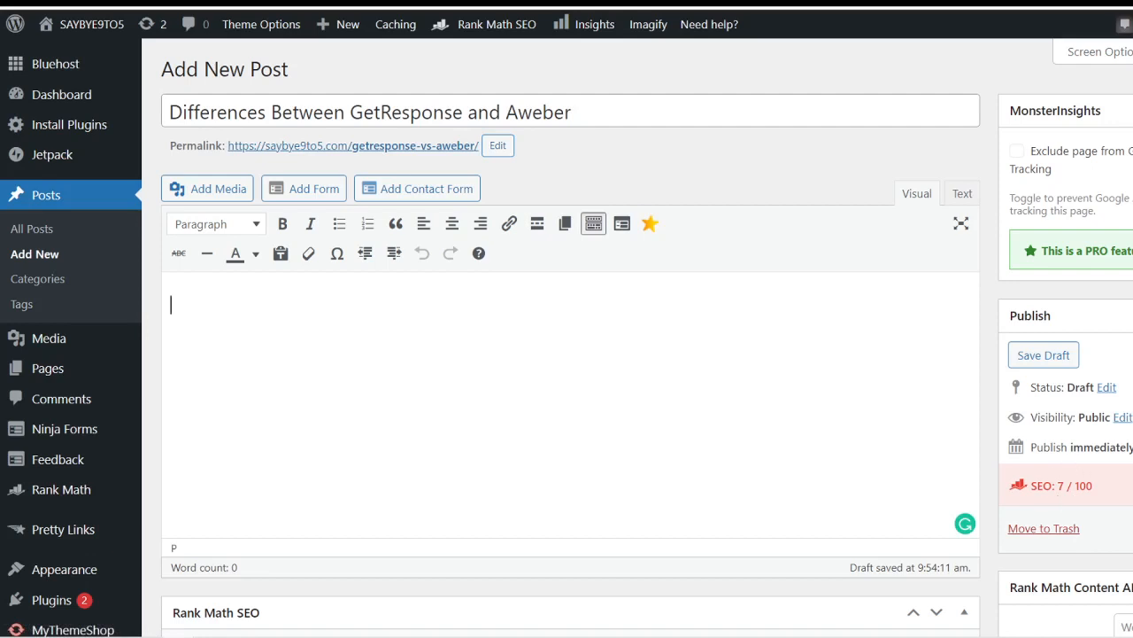
pyautogui.write('If you are currently an')
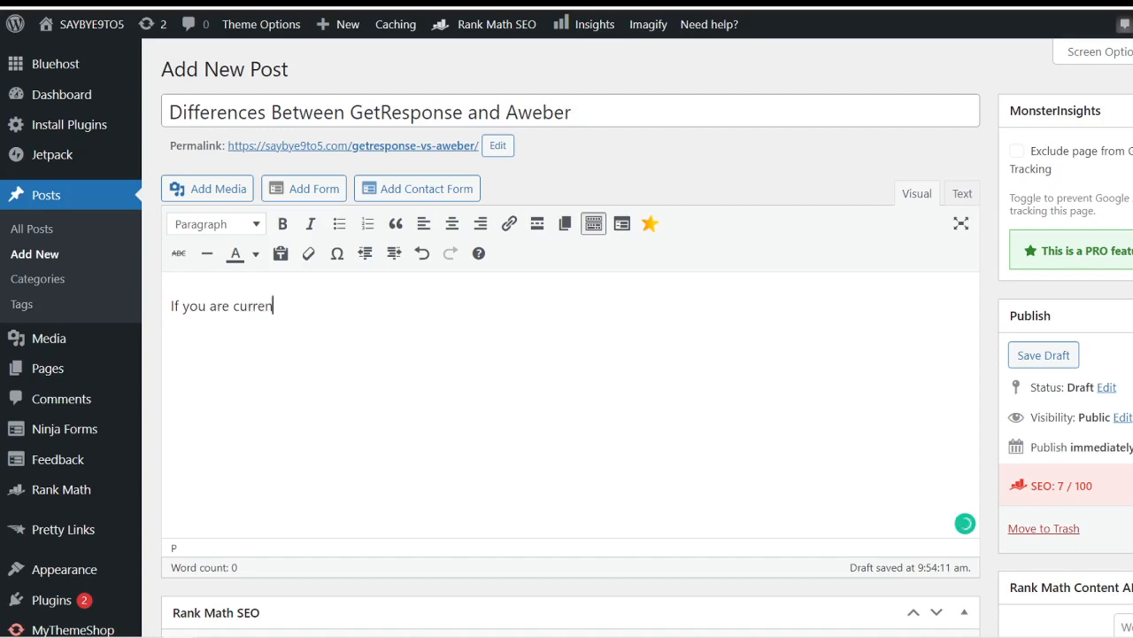
pyautogui.press('BackSpace')
pyautogui.press('BackSpace')
pyautogui.write('online marke')
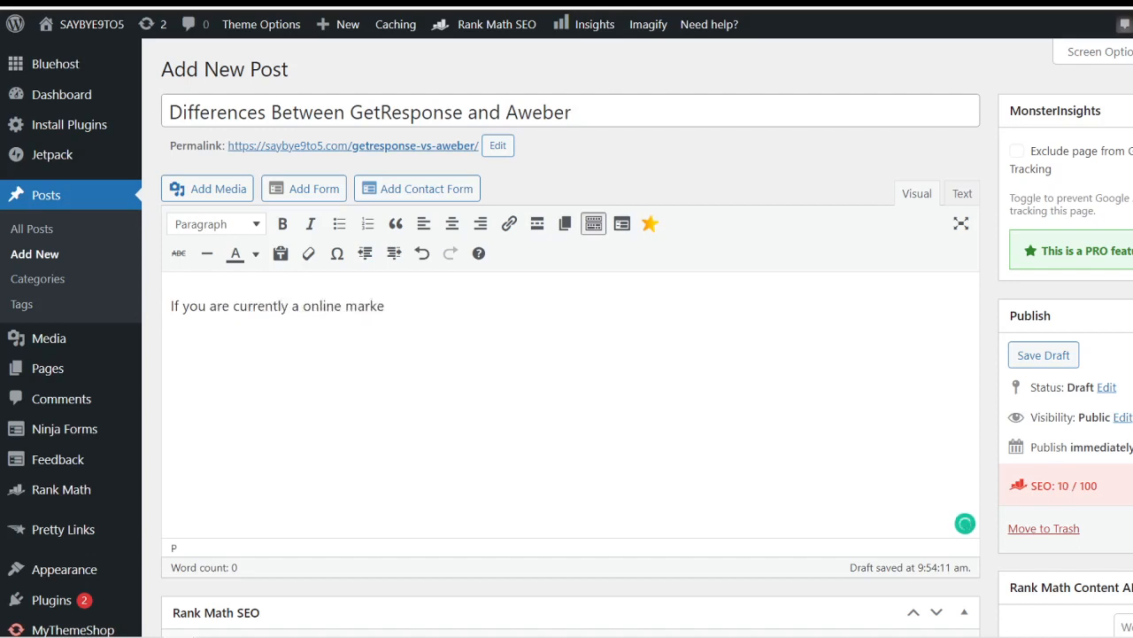
pyautogui.write('ter, you will definitely see')
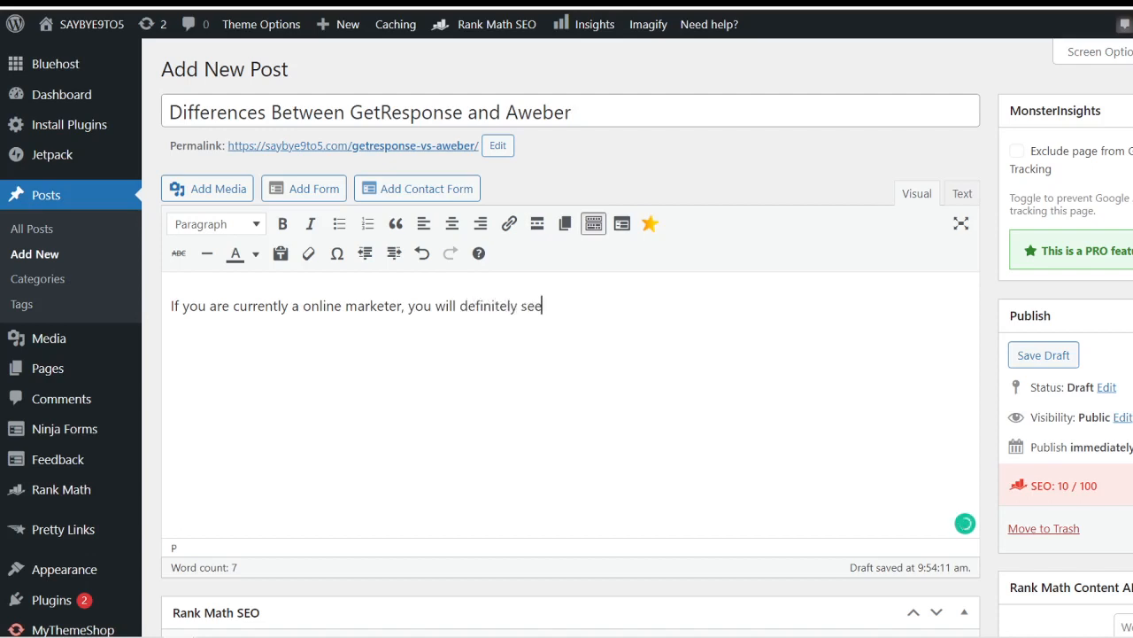
pyautogui.write(' the need to have ')
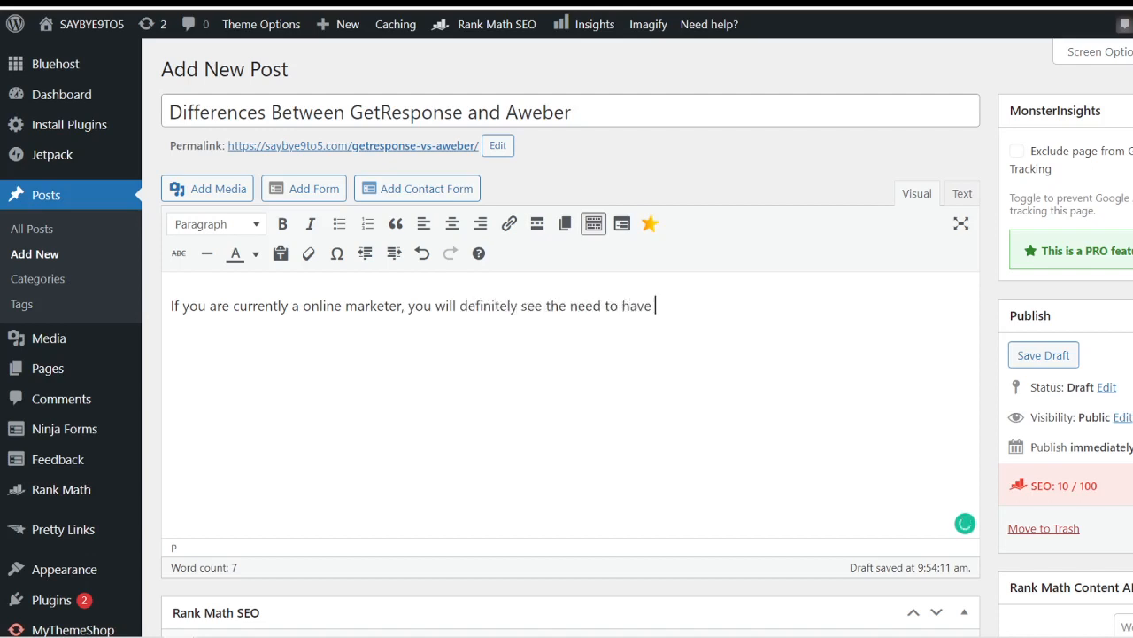
pyautogui.write('an email aut')
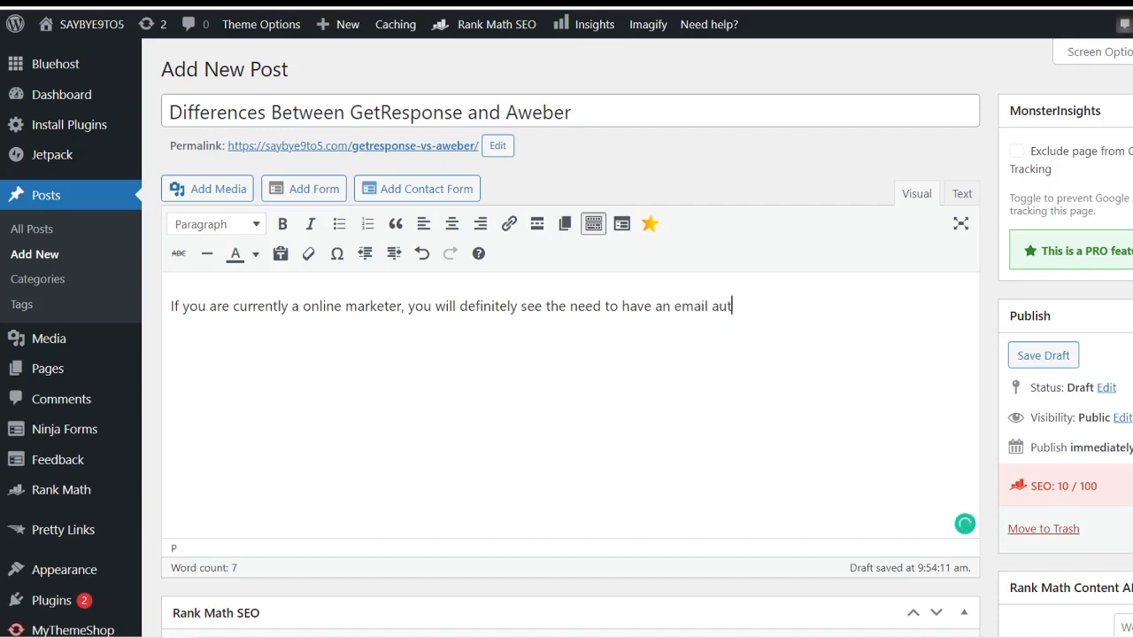
pyautogui.write('oresponder to ')
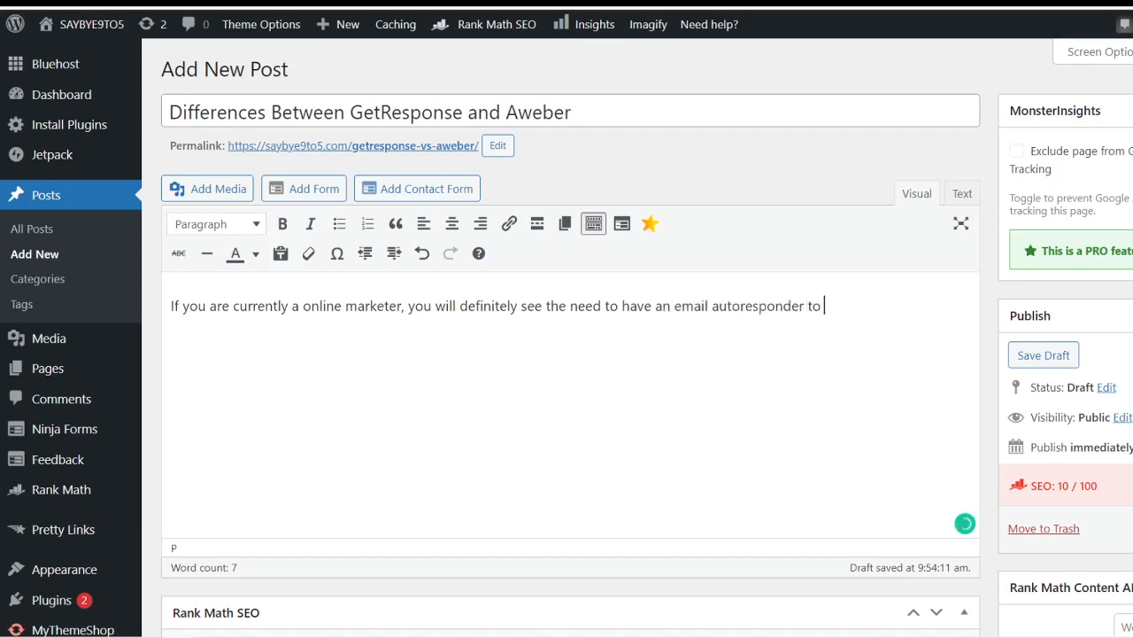
pyautogui.write('conduct emai')
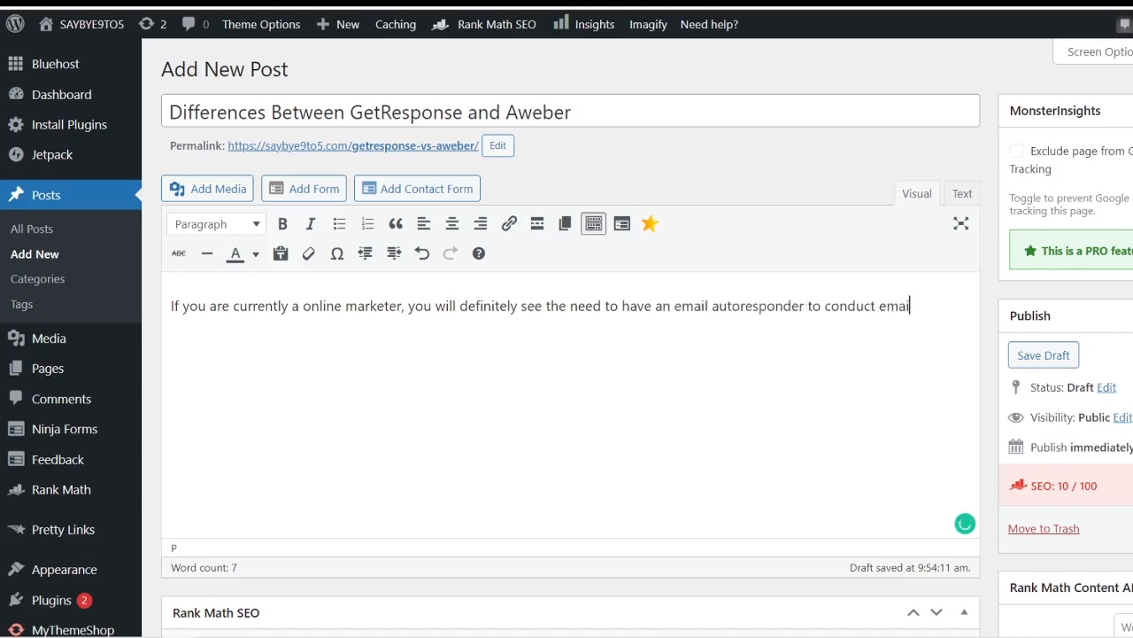
pyautogui.write('l marketing campaigns.')
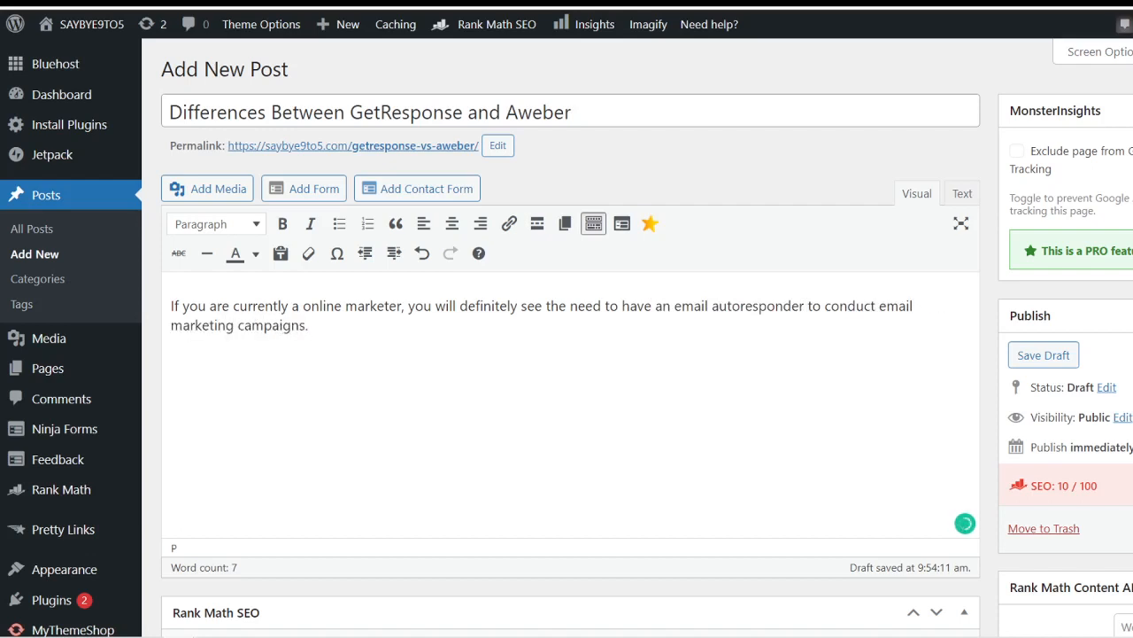
# Add a second paragraph to the post body: "The more common ones will be getresponse and aweber."
pyautogui.press('Return')
pyautogui.write('The ')
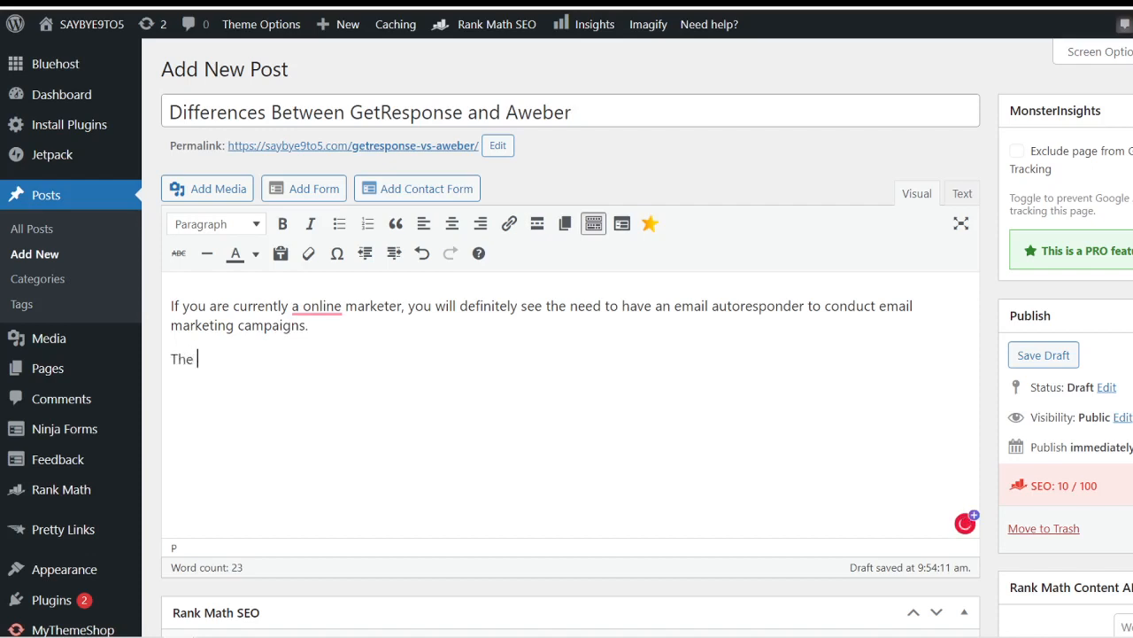
pyautogui.write('more common ones w')
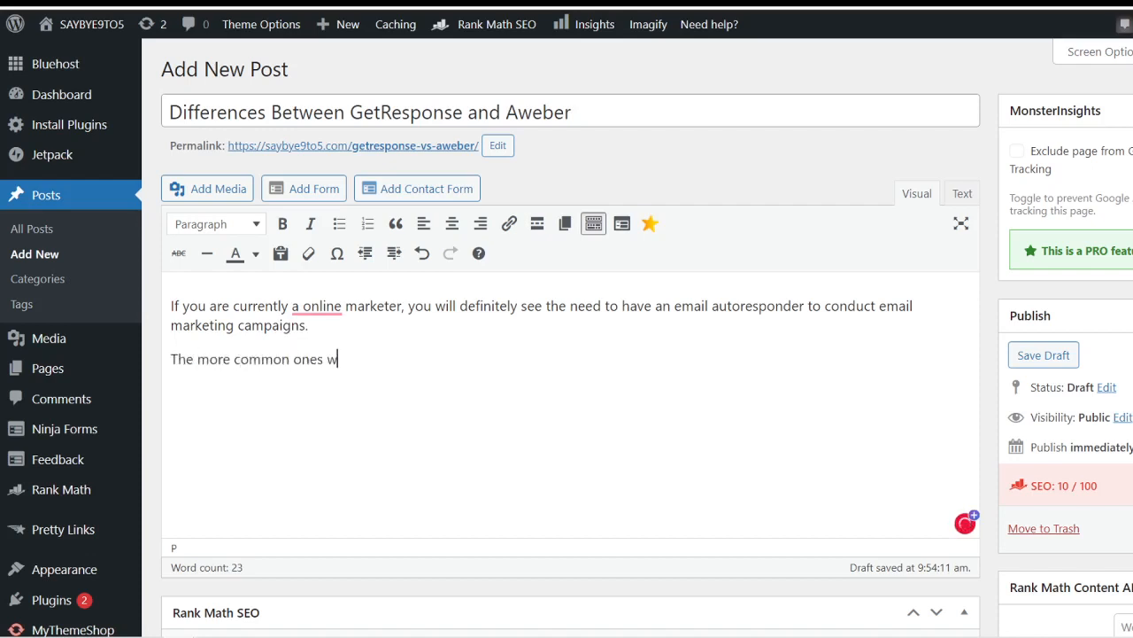
pyautogui.write('ill be getrespo')
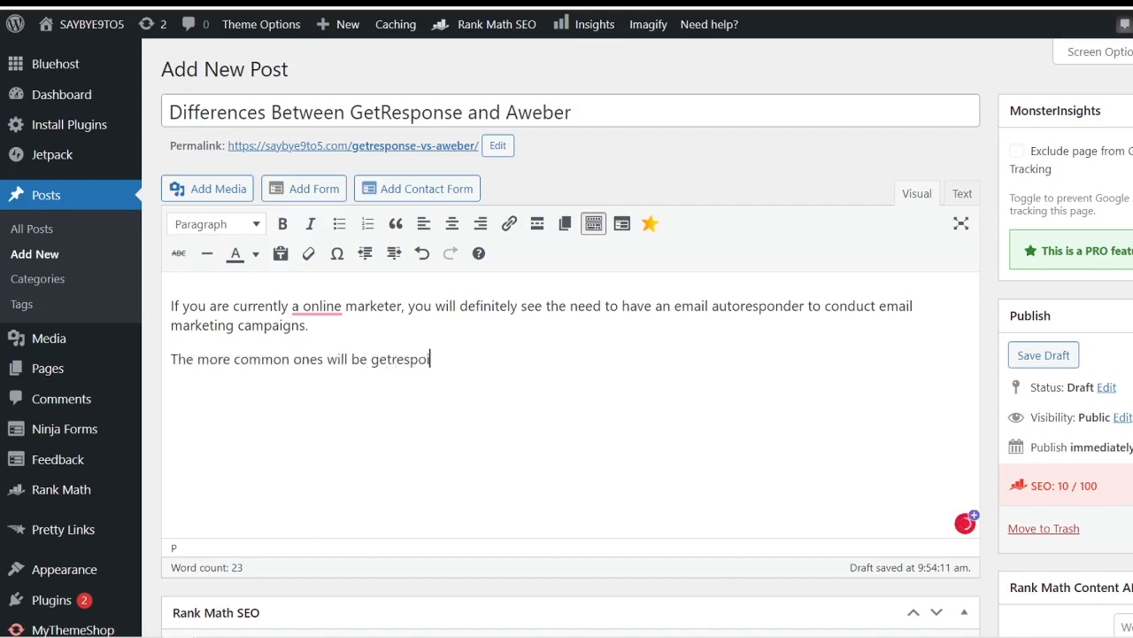
pyautogui.write('nse and aweber.')
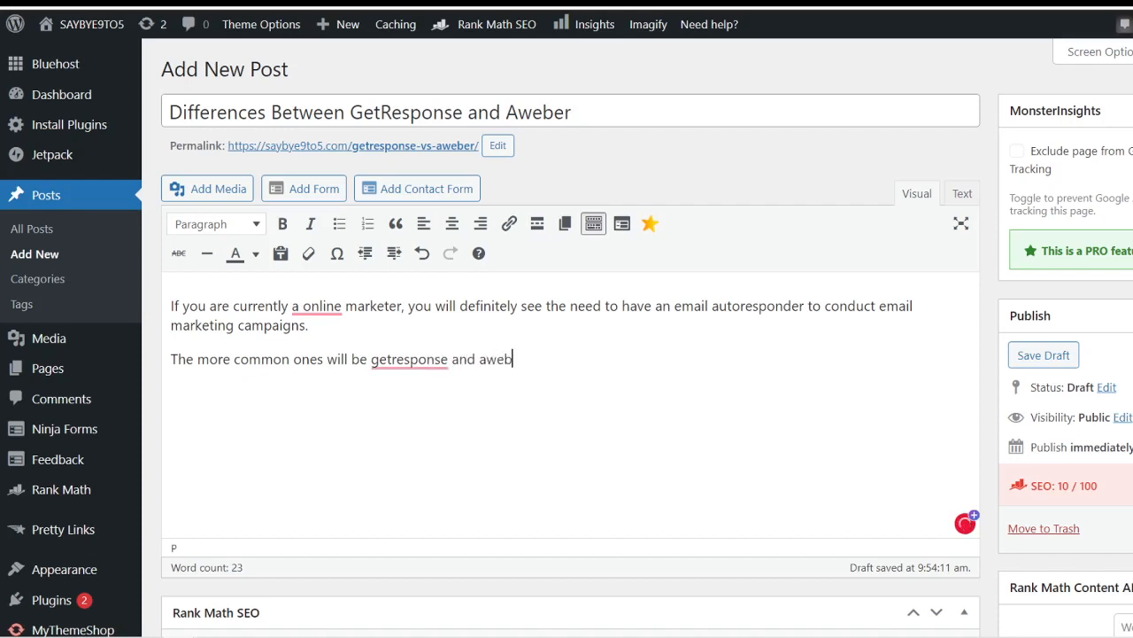
pyautogui.press('Return')
# Examine the Basic SEO checks in Rank Math and consult the help article on overall content length, returning to the post editor
pyautogui.scroll(-9, 606, 262)
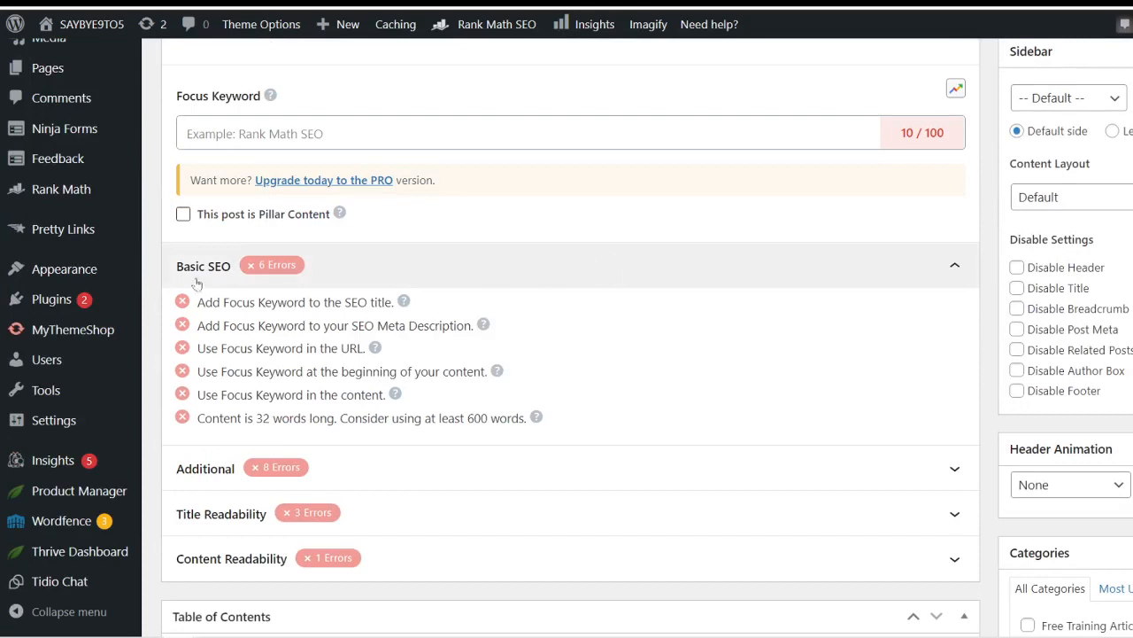
pyautogui.scroll(-1, 387, 237)
pyautogui.scroll(-1, 387, 237)
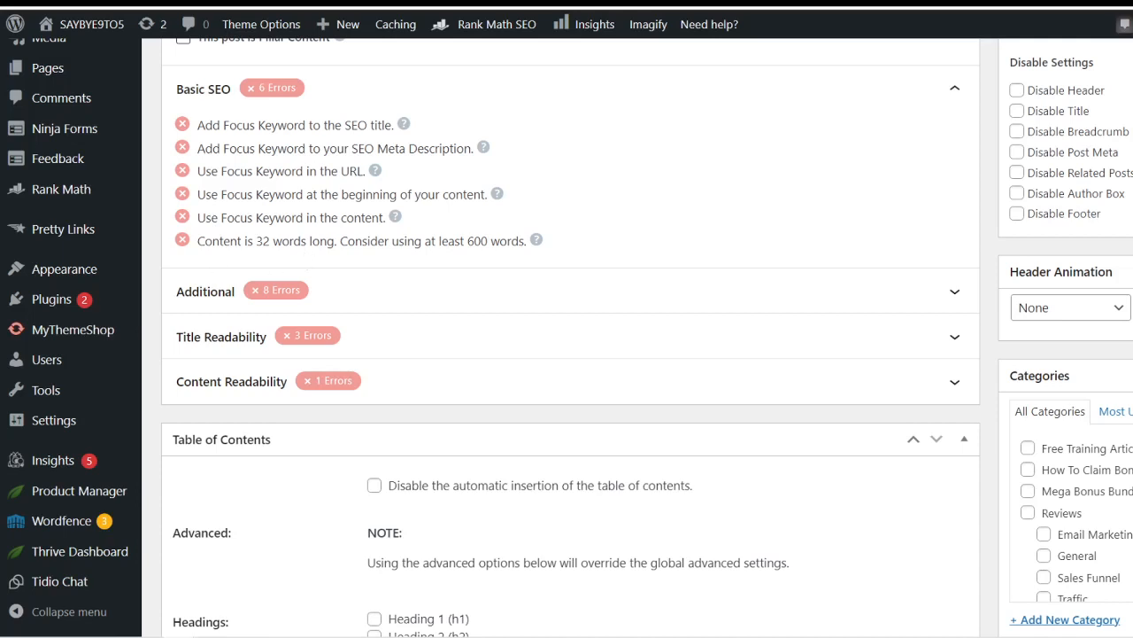
pyautogui.click(536, 241)
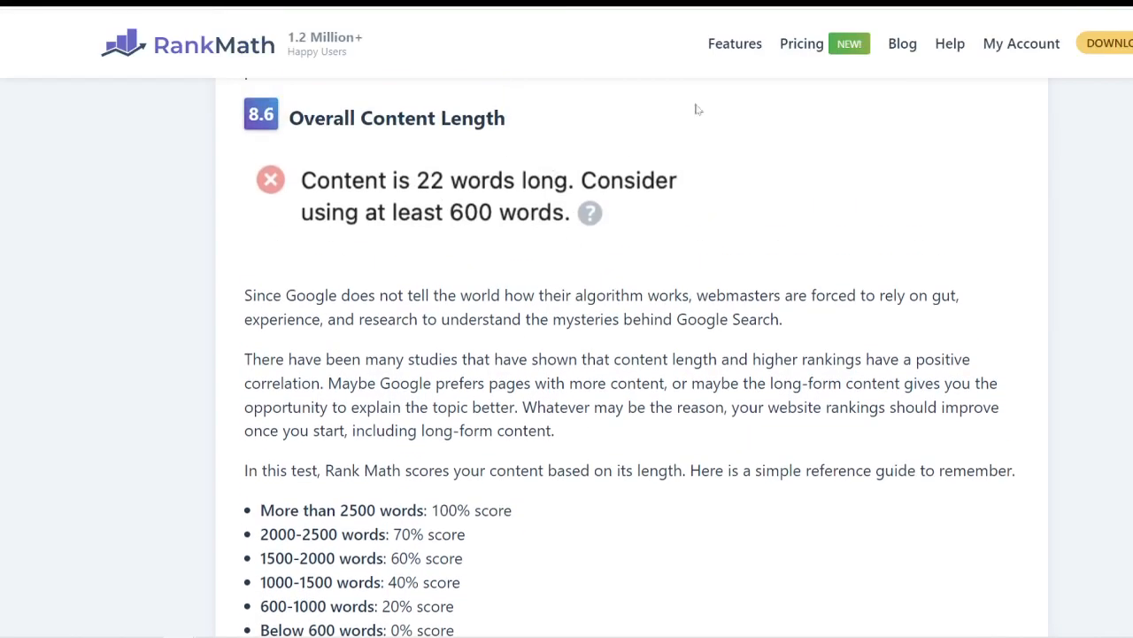
pyautogui.click(780, 3)
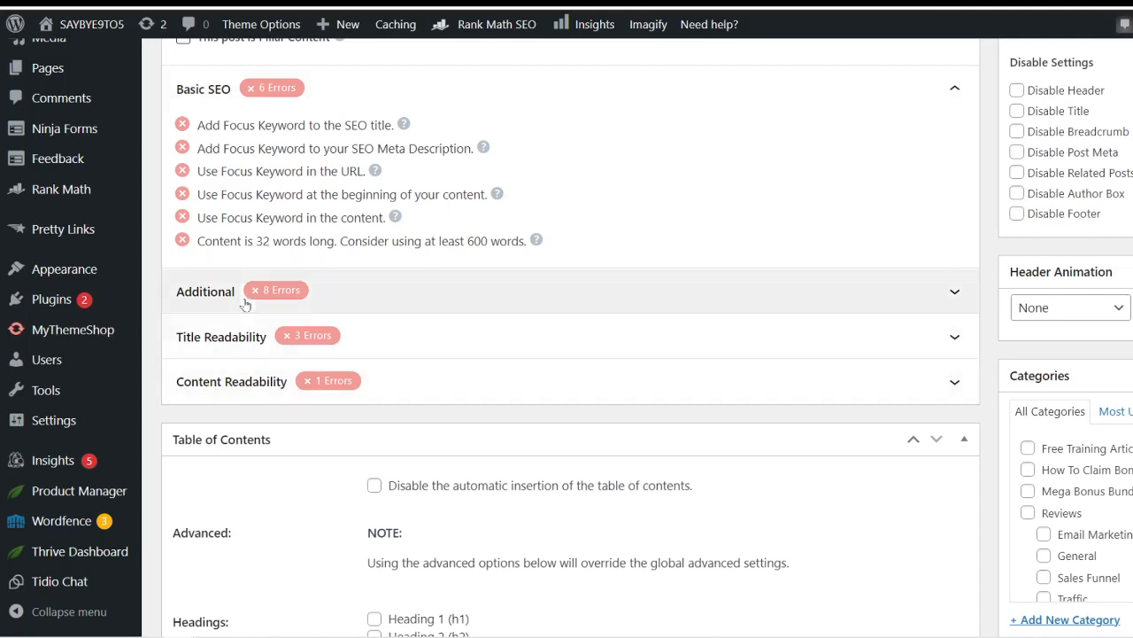
# Expand the Additional, Title Readability and Content Readability checks and review all of Rank Math's SEO recommendations for the post
pyautogui.click(423, 300)
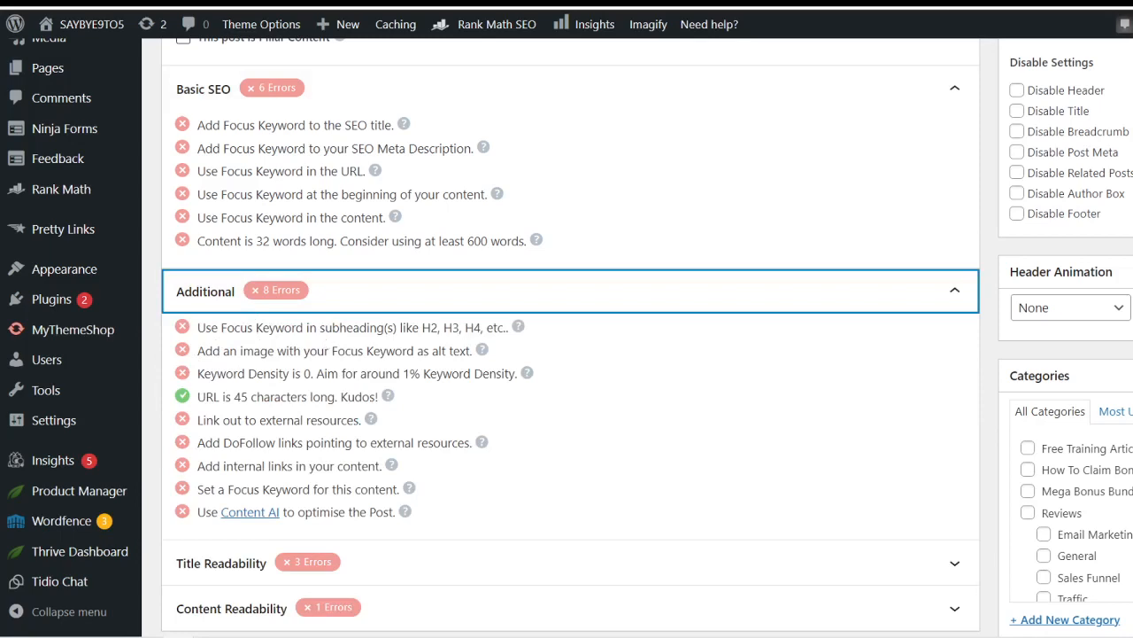
pyautogui.scroll(-2, 330, 390)
pyautogui.click(389, 386)
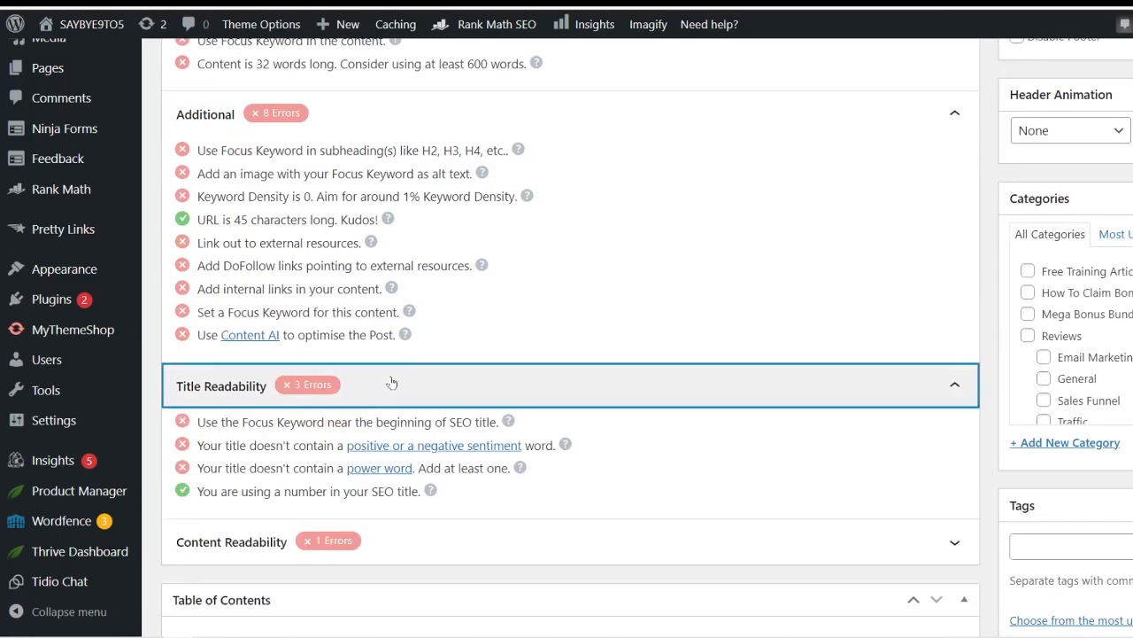
pyautogui.scroll(-3, 428, 341)
pyautogui.click(422, 286)
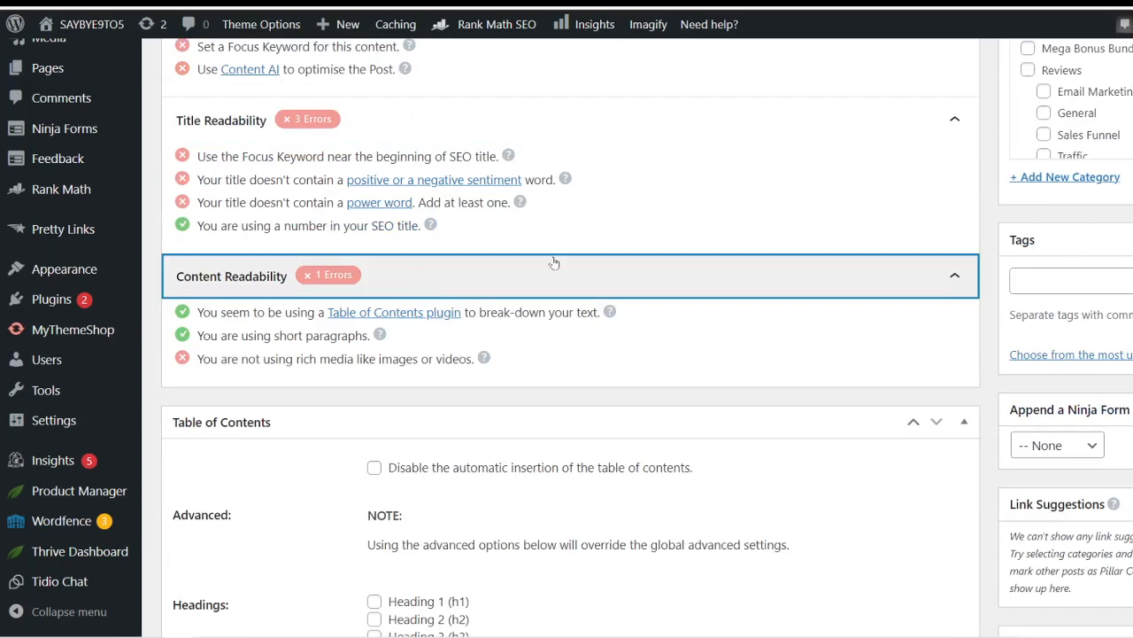
pyautogui.scroll(4, 553, 262)
pyautogui.scroll(3, 555, 262)
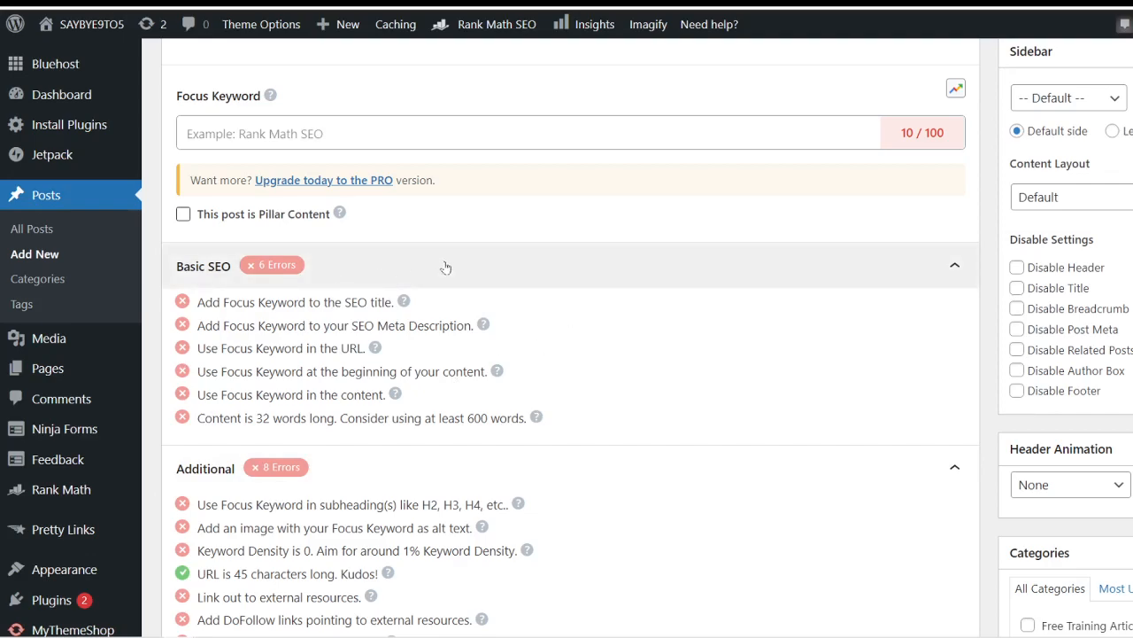
pyautogui.scroll(-8, 446, 267)
pyautogui.scroll(8, 445, 267)
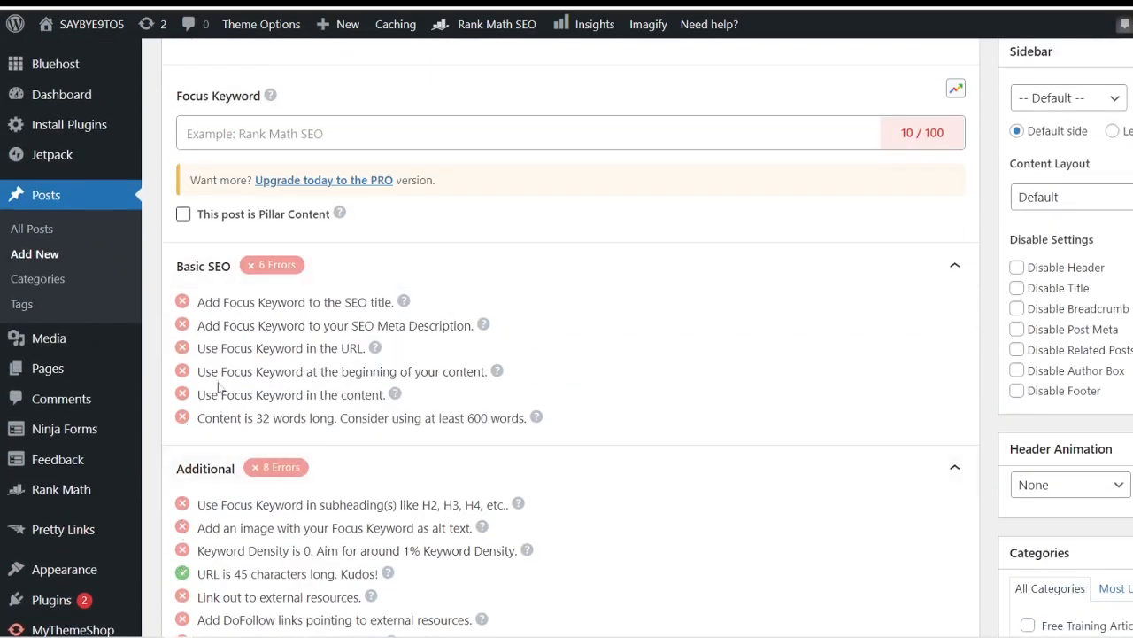
pyautogui.scroll(-4, 645, 358)
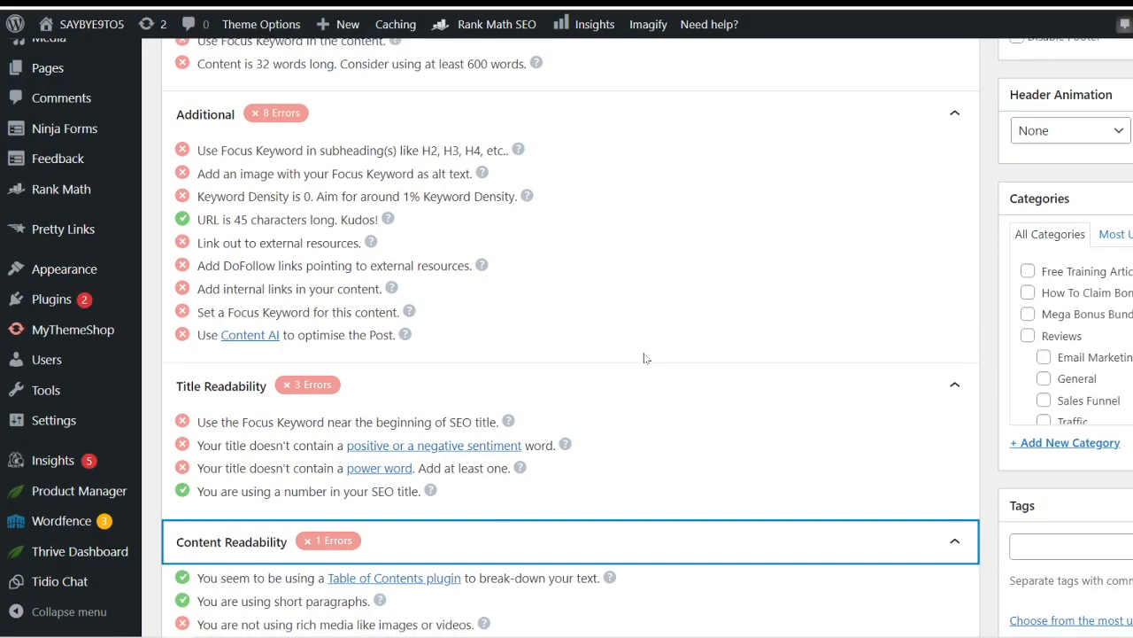
pyautogui.scroll(-1, 645, 358)
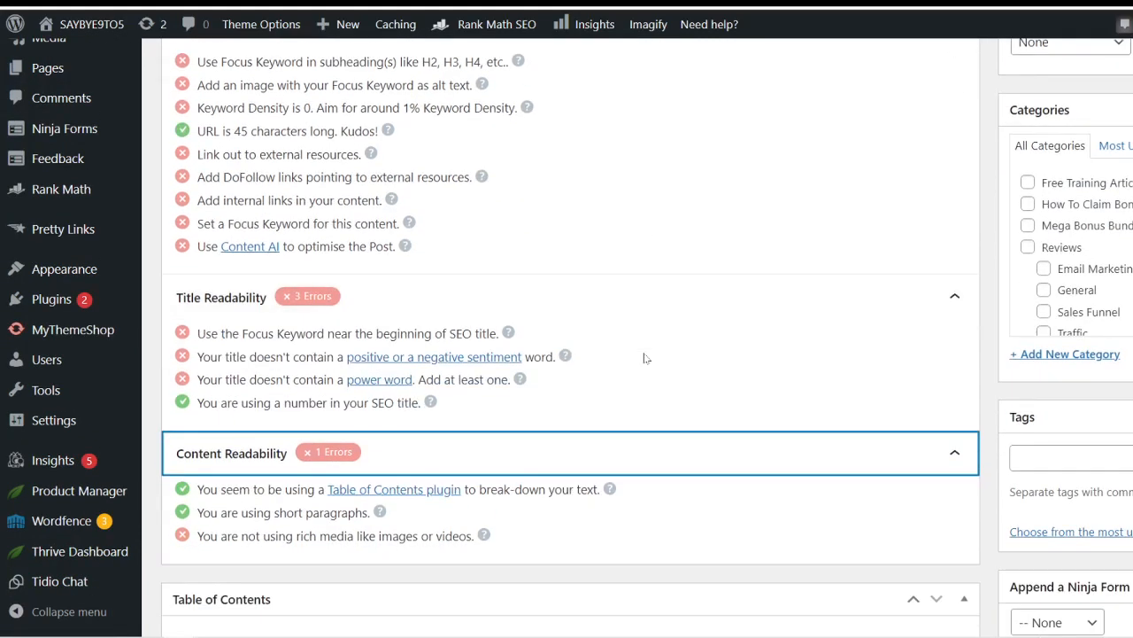
# Examine the Table of Contents options below the Rank Math checks, including headings, alternate headings and excluded headings, and return to the post body
pyautogui.scroll(10, 645, 358)
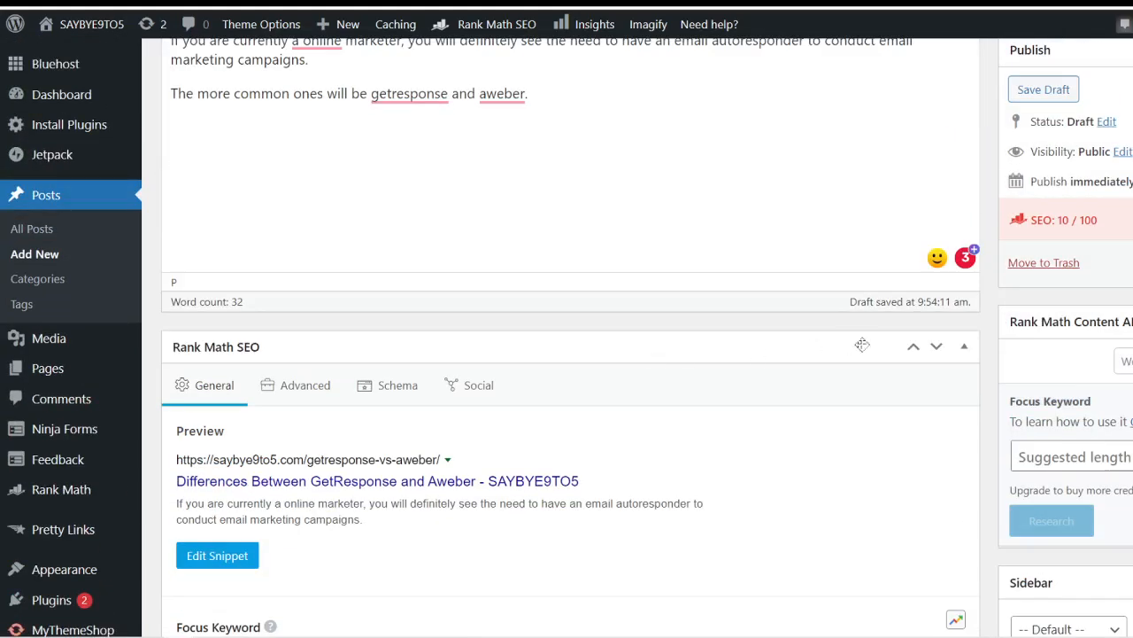
pyautogui.scroll(-12, 655, 350)
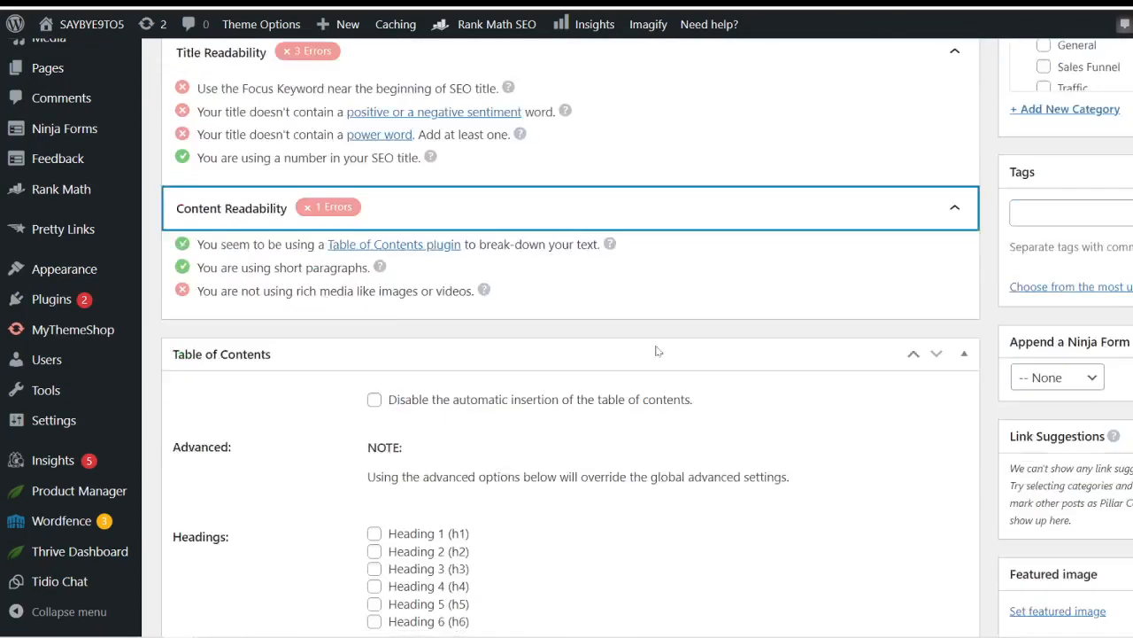
pyautogui.scroll(-1, 504, 359)
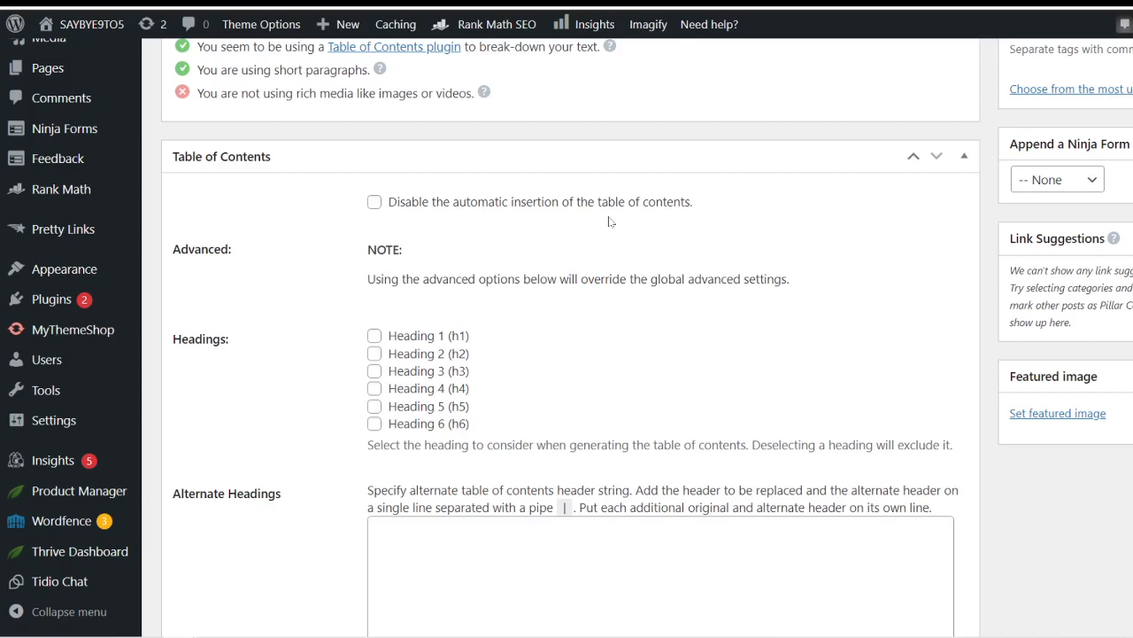
pyautogui.scroll(-4, 464, 331)
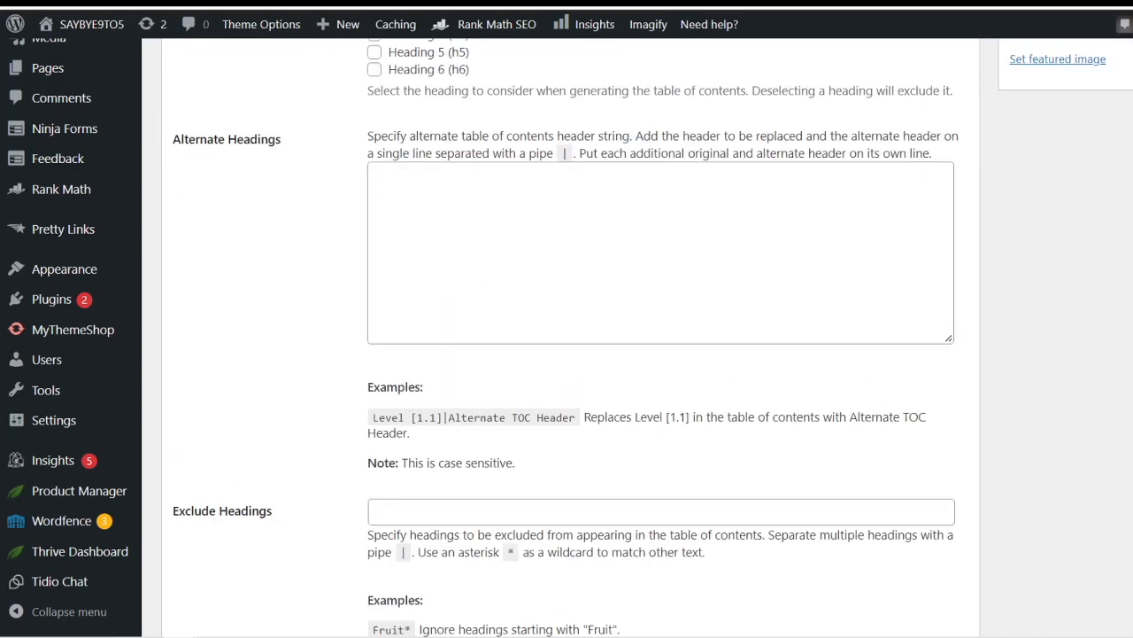
pyautogui.scroll(-2, 295, 323)
pyautogui.scroll(5, 296, 322)
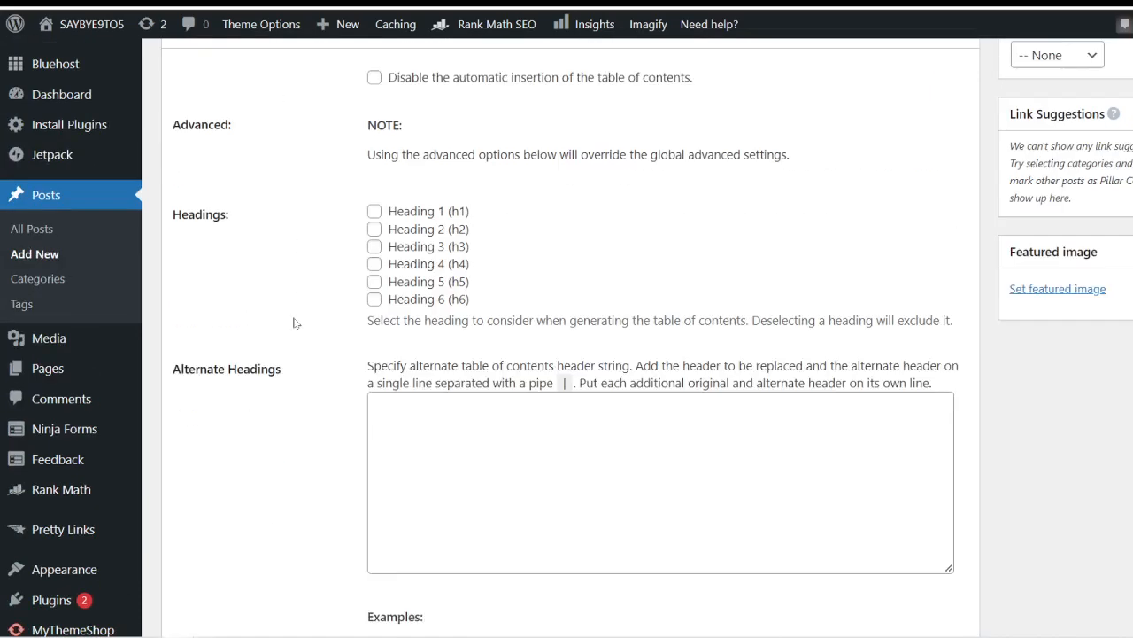
pyautogui.scroll(15, 296, 322)
pyautogui.scroll(4, 364, 209)
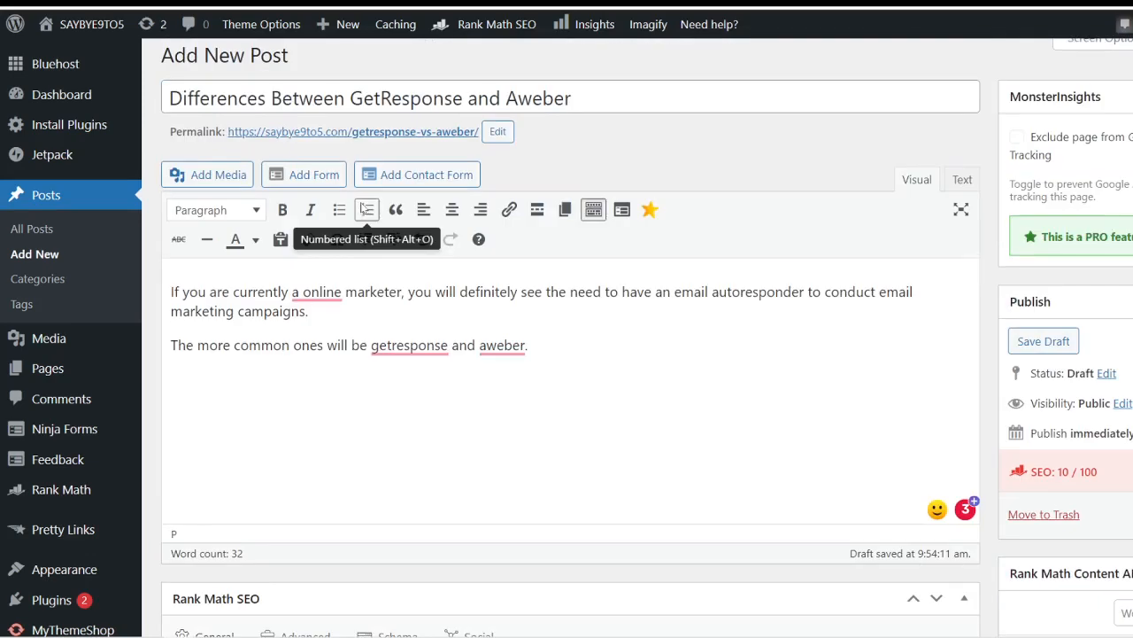